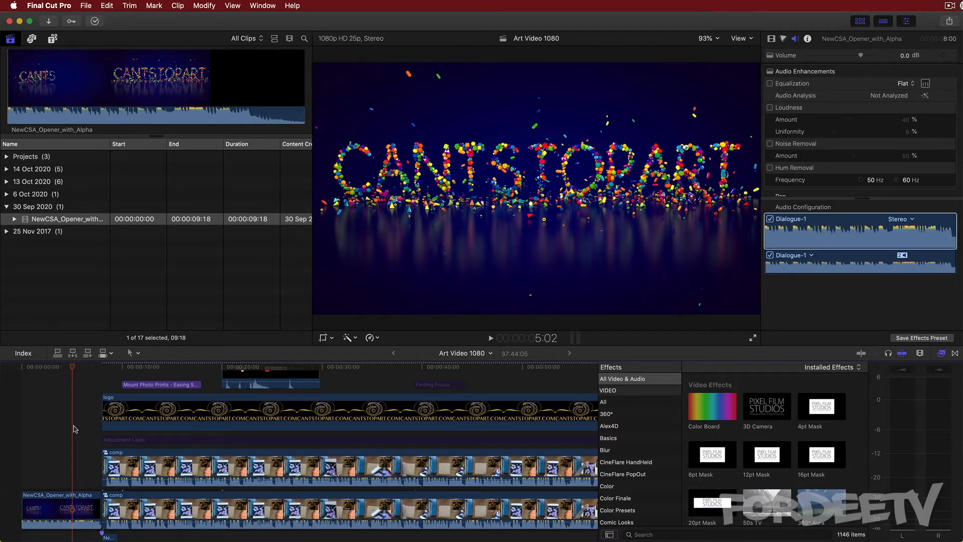
- Find the Channel EQ audio effect by searching for "chan" and apply it to the upper comp clip
click(202, 467)
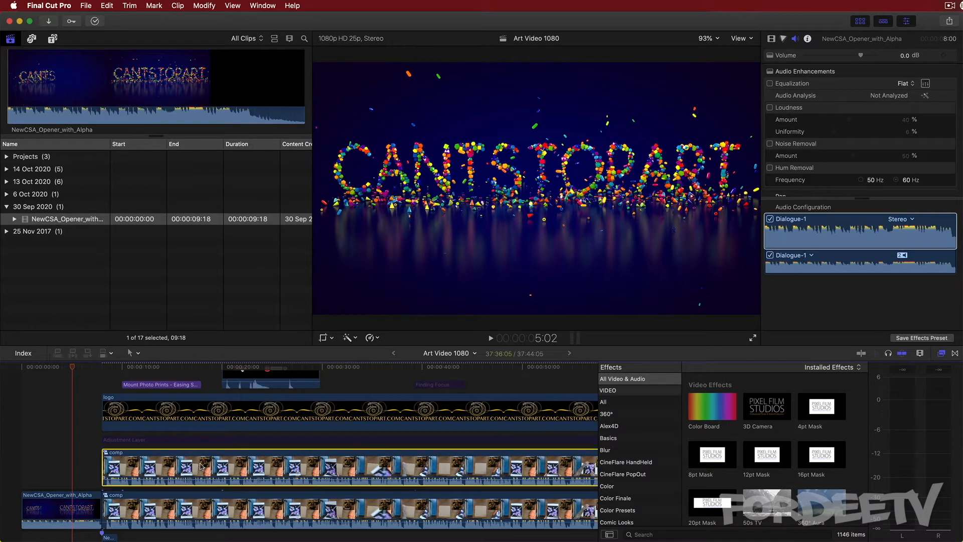
click(346, 368)
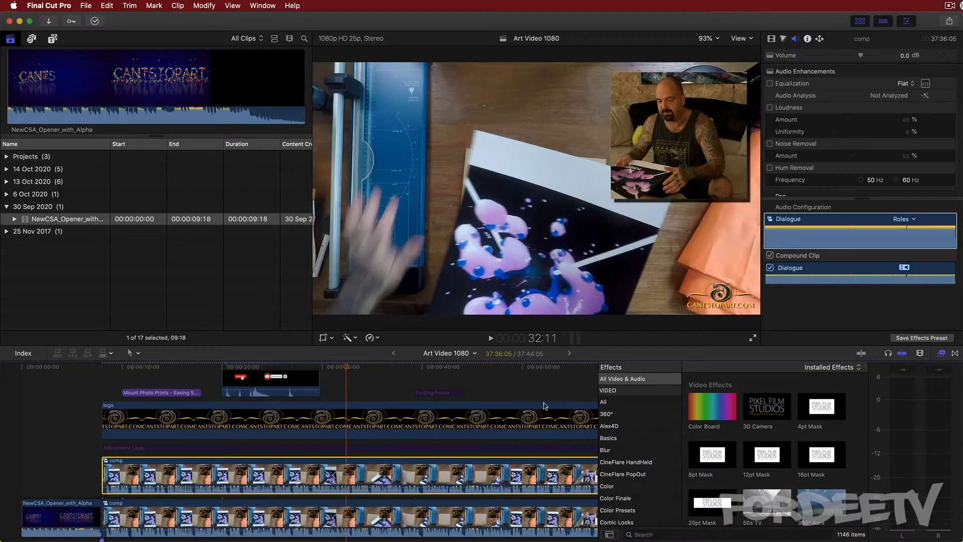
click(655, 534)
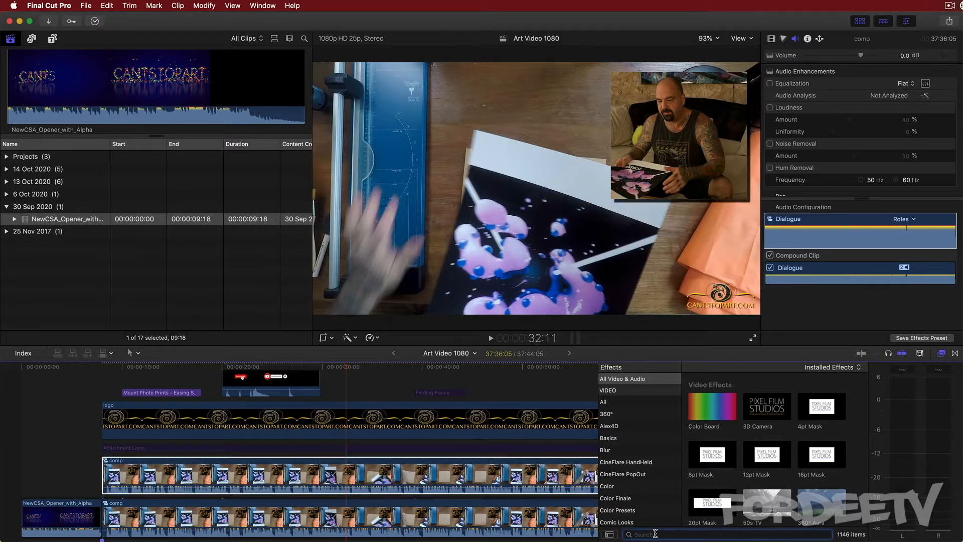
text(chan)
drag(699, 468, 396, 478)
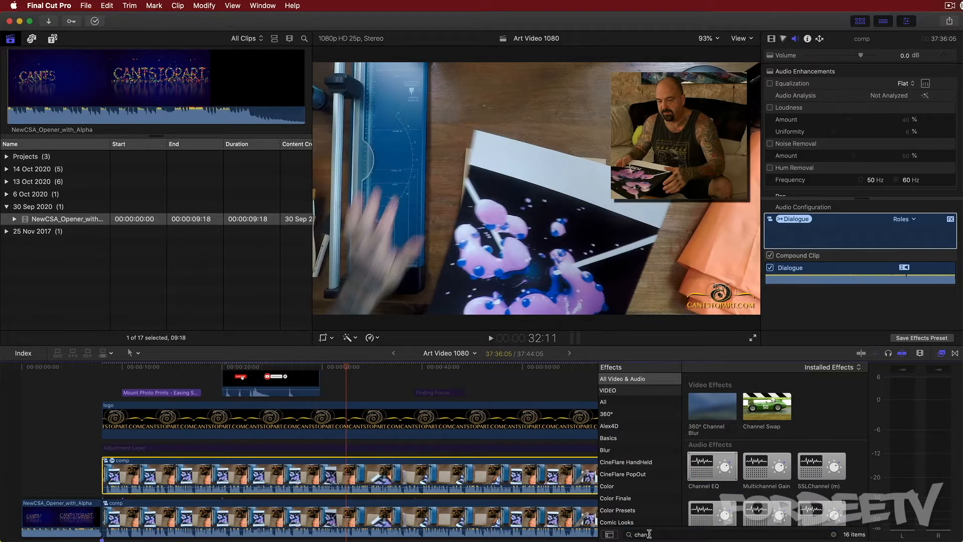
- Find the RX 8 Voice De-noise effect by searching for "de-n" and add it to the upper comp clip
click(630, 535)
text(de-n)
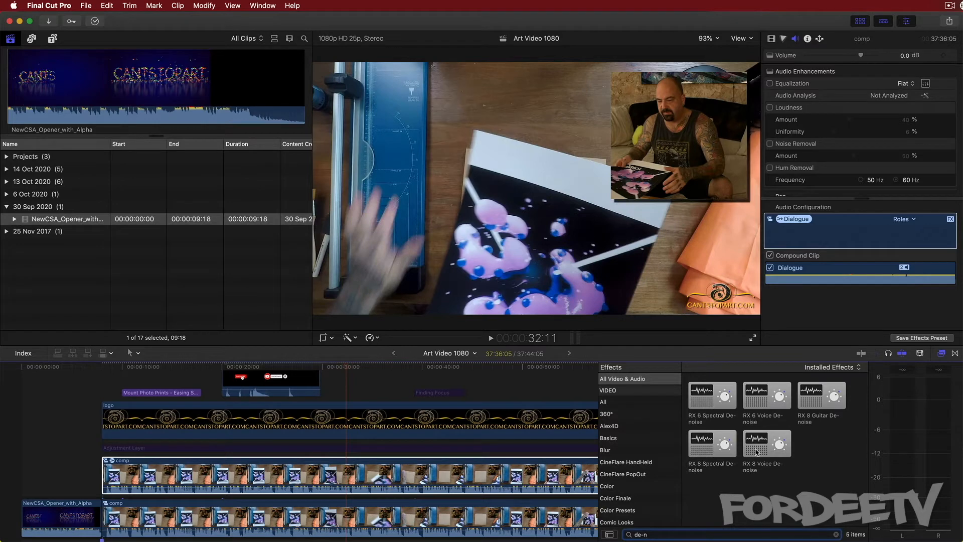
drag(756, 451, 460, 484)
- Find the Compressor audio effect by searching for "comp" and add it to the upper comp clip
click(658, 534)
text(com)
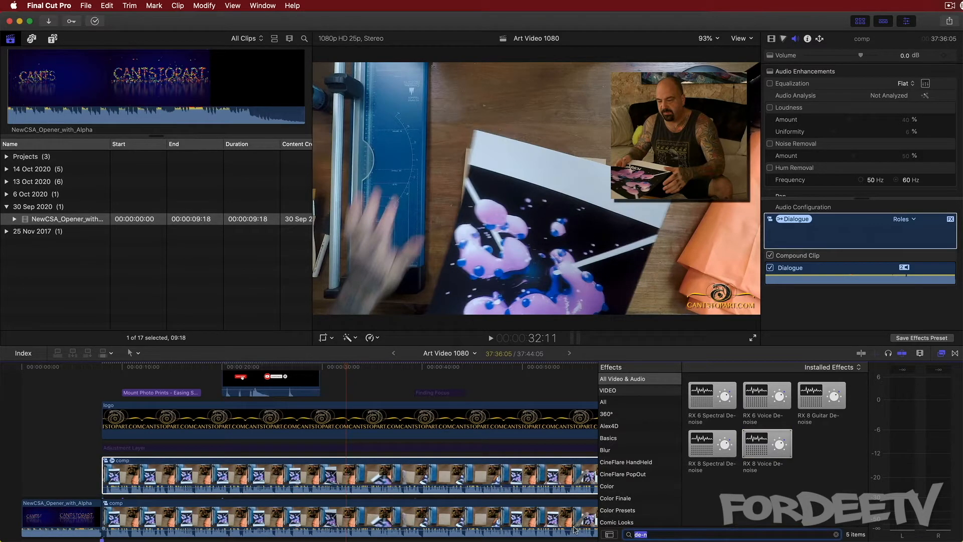
text(p)
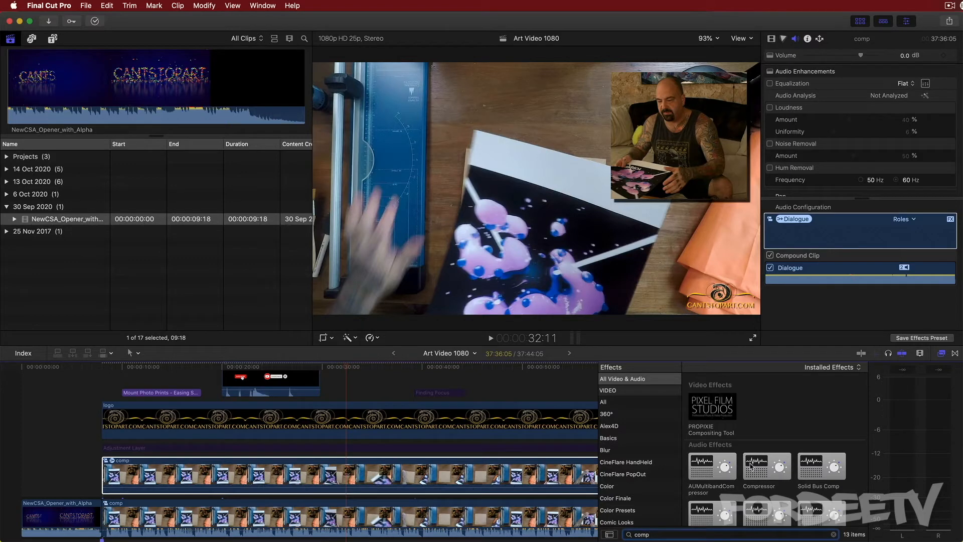
click(467, 459)
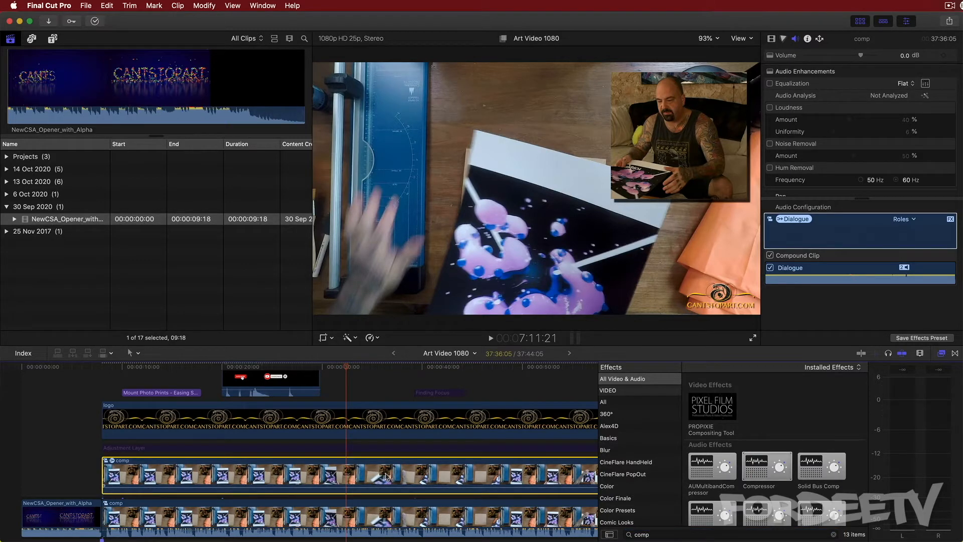
- In the comp clip's Channel EQ, enable the low-cut band and set its frequency to 150 Hz
scroll(387, 475, down, 2)
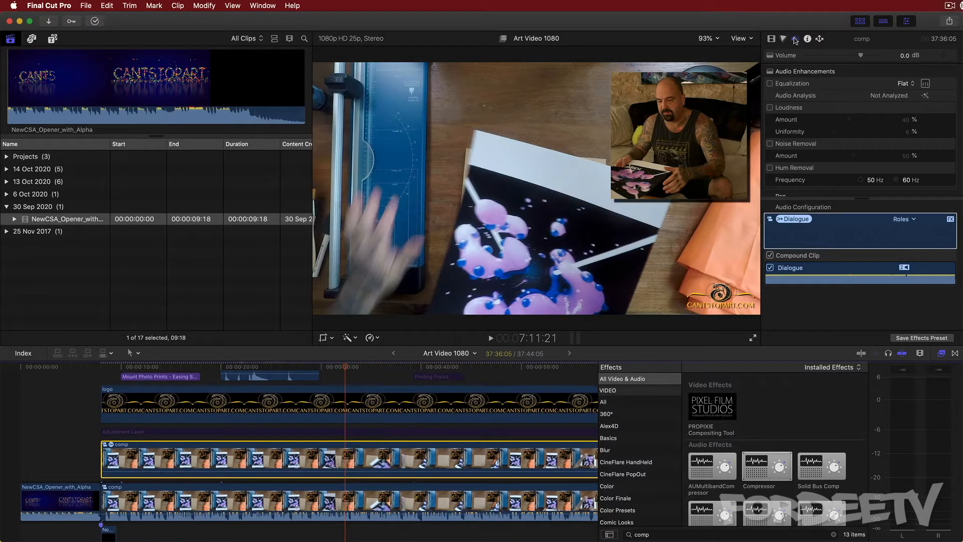
scroll(837, 135, down, 5)
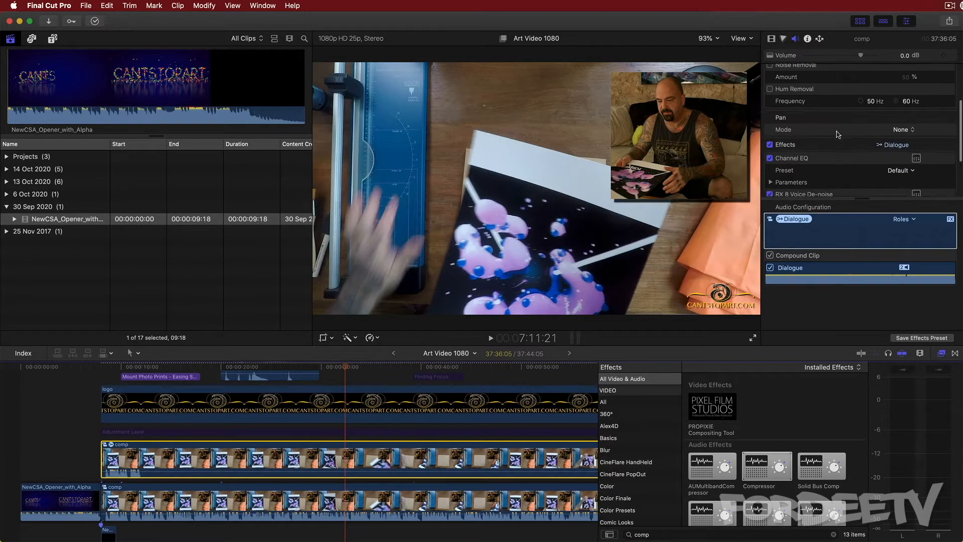
scroll(838, 134, down, 1)
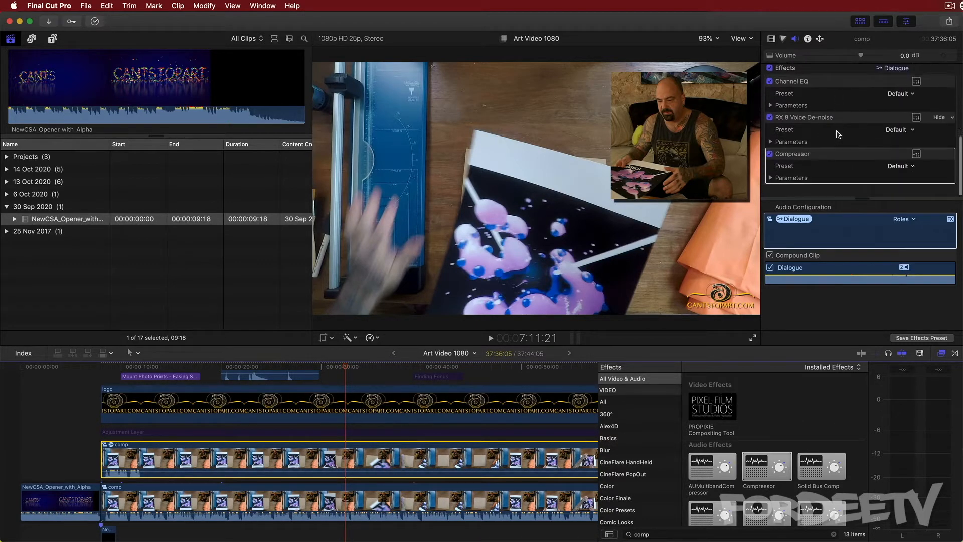
click(915, 87)
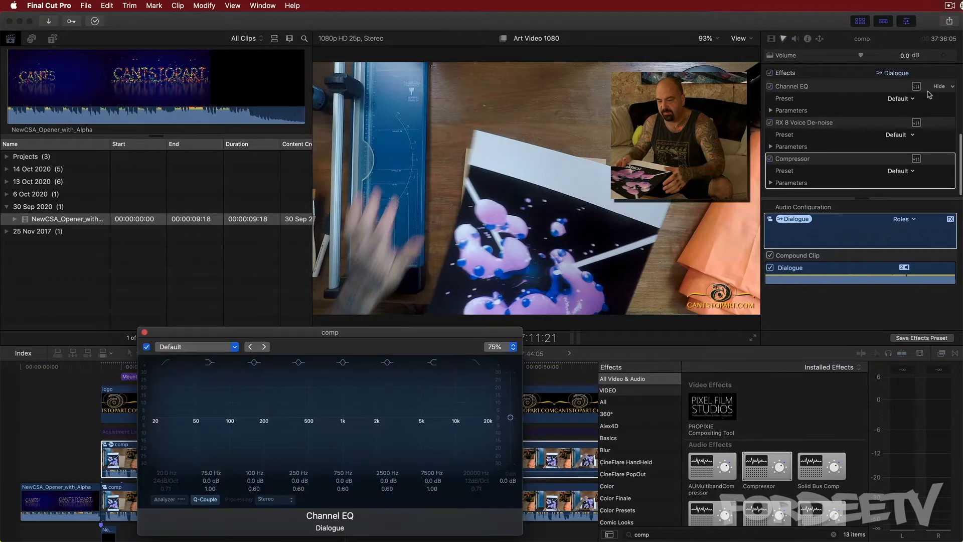
click(164, 363)
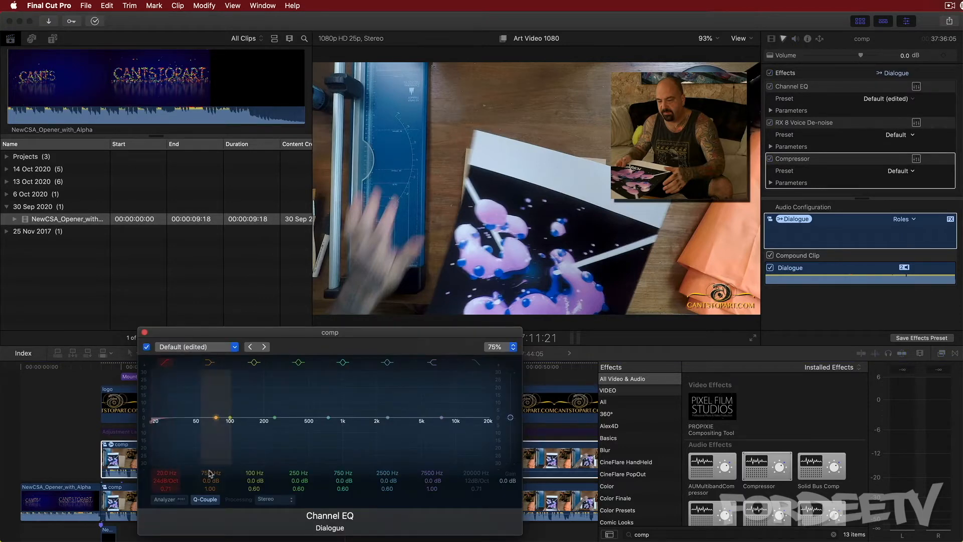
double_click(164, 473)
text(150)
key(Return)
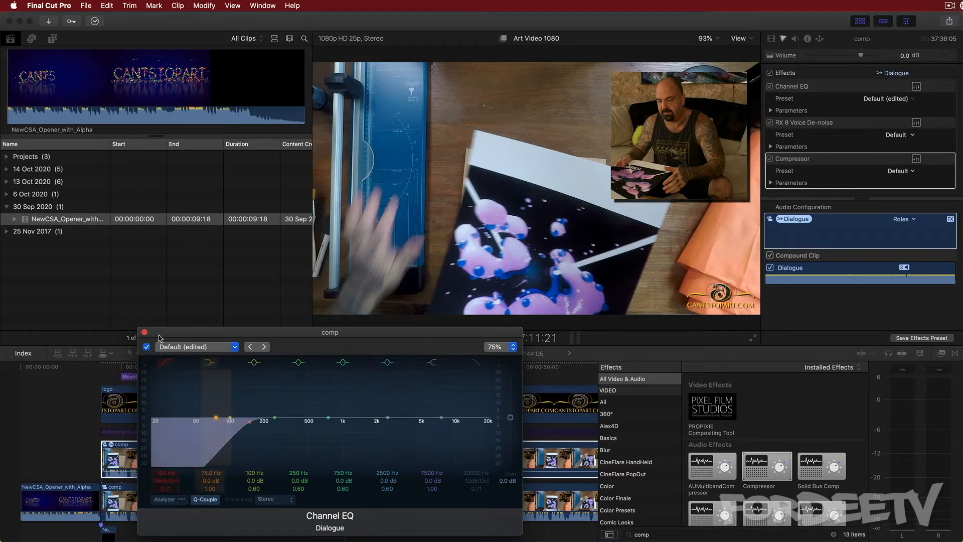
click(144, 332)
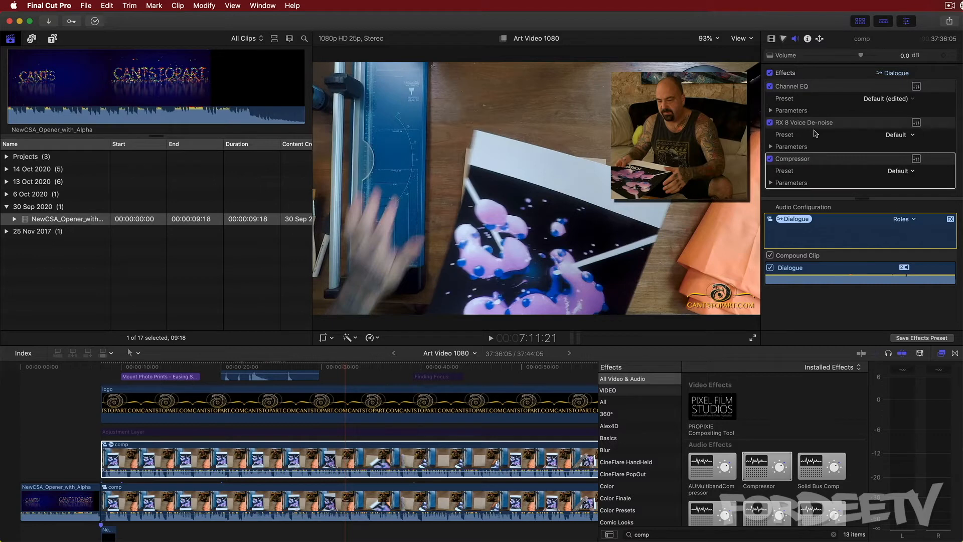
- Open the comp clip's Compressor settings, raise the ratio and turn on automatic release
click(916, 159)
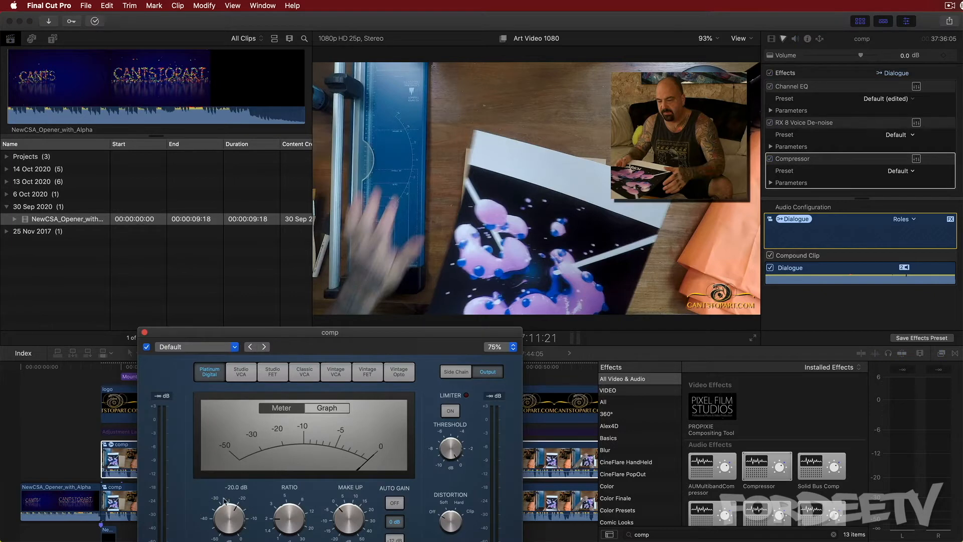
mouse_move(227, 522)
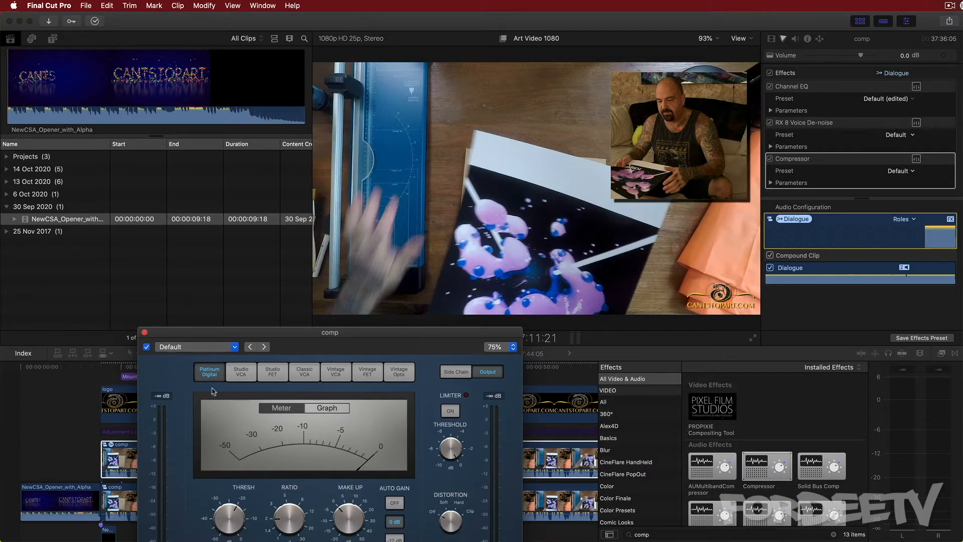
drag(208, 332, 210, 151)
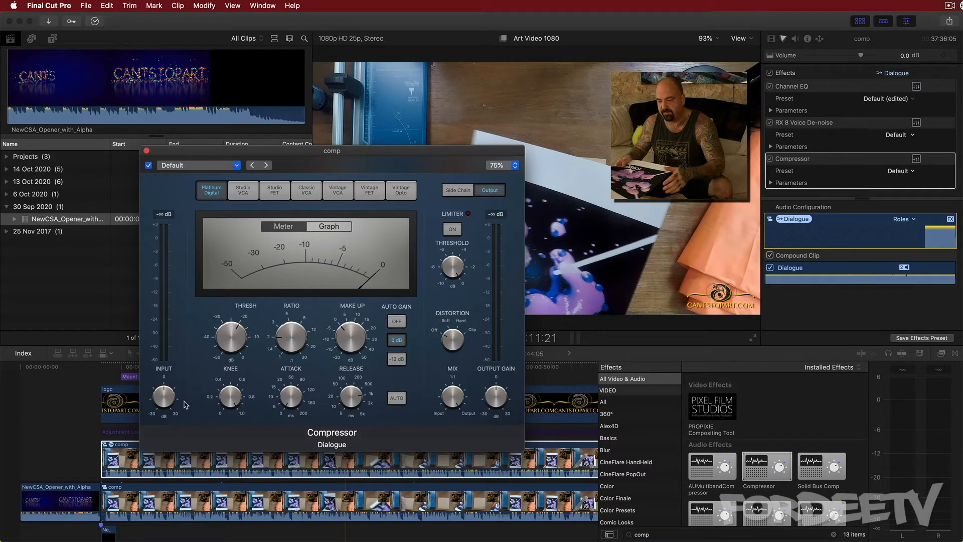
drag(282, 309, 291, 309)
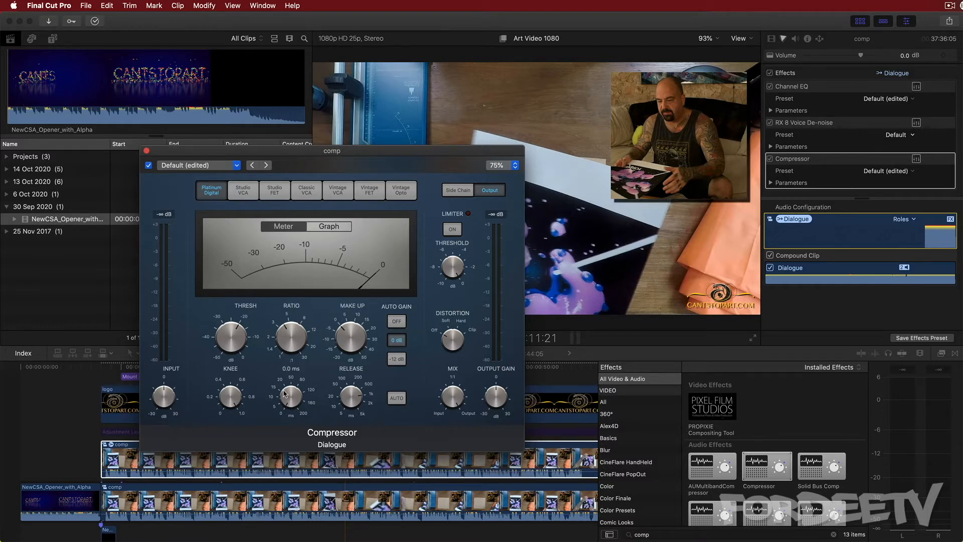
click(396, 398)
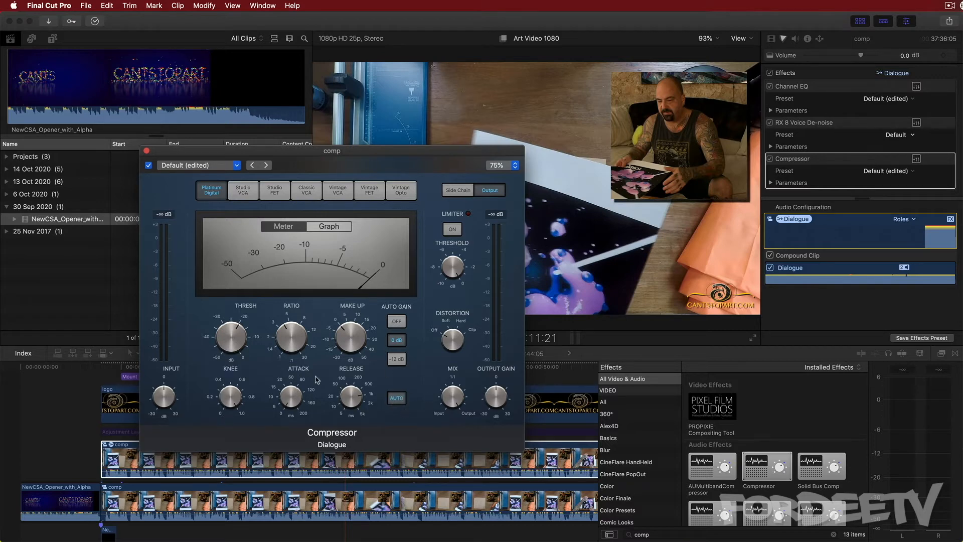
- Turn on the Compressor's limiter, set its threshold to -0.3 dB and close the effect's settings
click(453, 229)
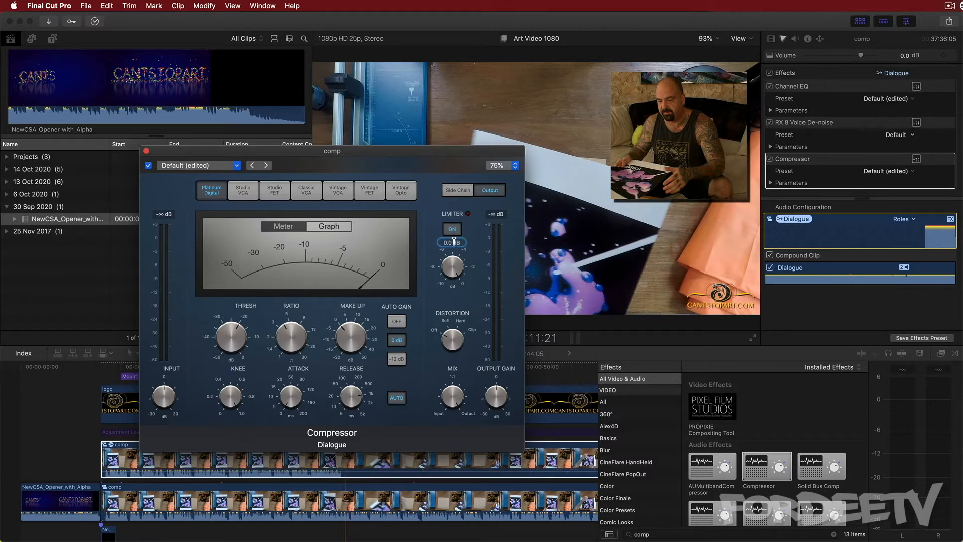
double_click(452, 243)
text(-.3)
key(Return)
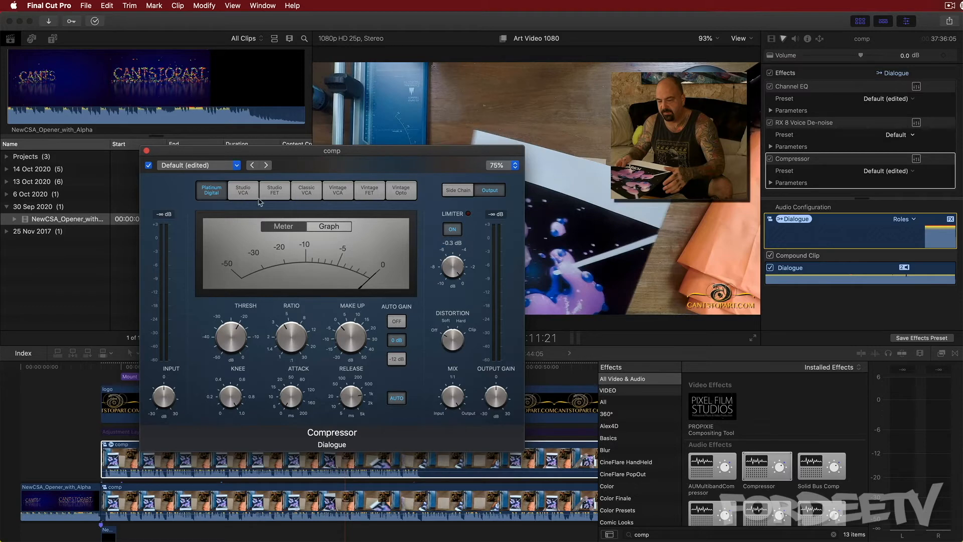
click(147, 151)
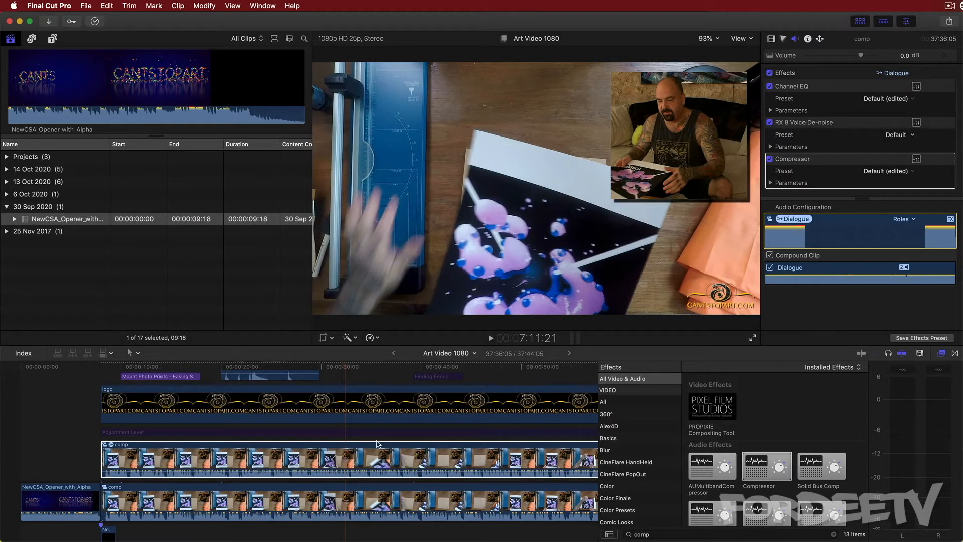
- Save the comp clip's Channel EQ, RX 8 Voice De-noise and Compressor as audio effects preset "Magic Voice FX" in the Custom category
click(305, 461)
click(817, 161)
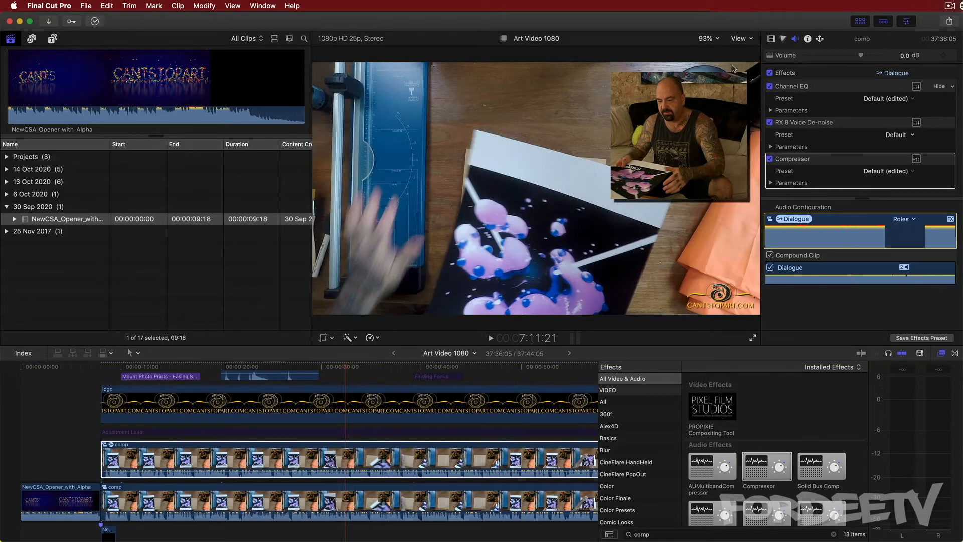
click(79, 4)
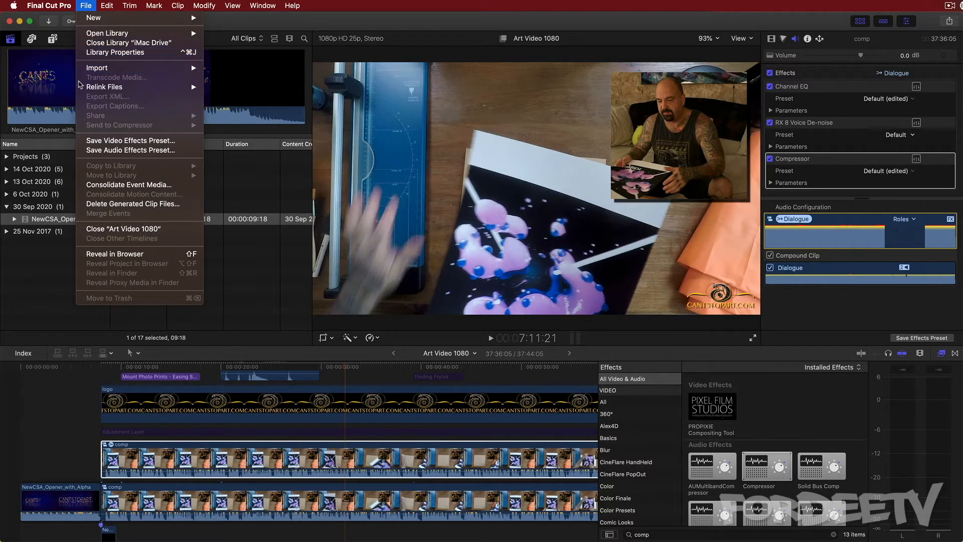
click(84, 150)
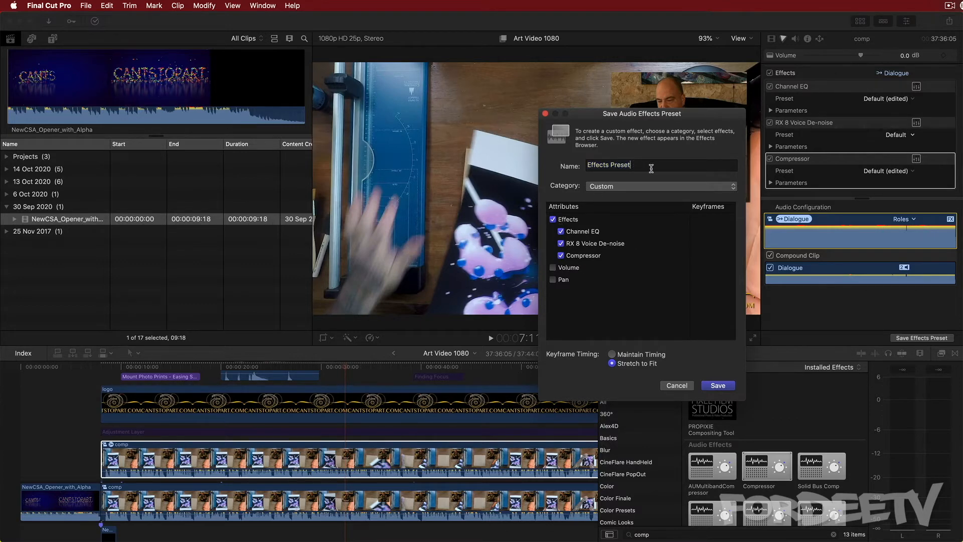
text(Magic Voice FX)
click(599, 189)
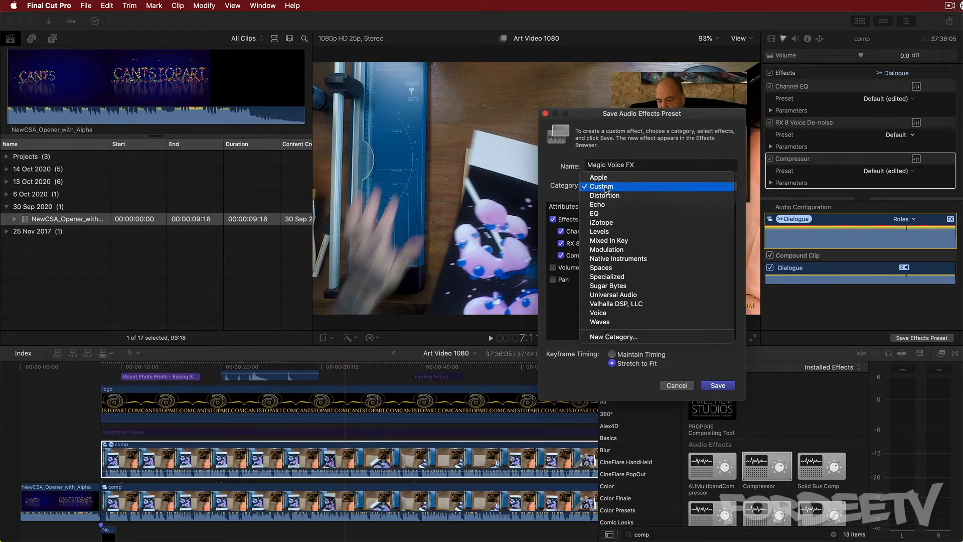
click(606, 189)
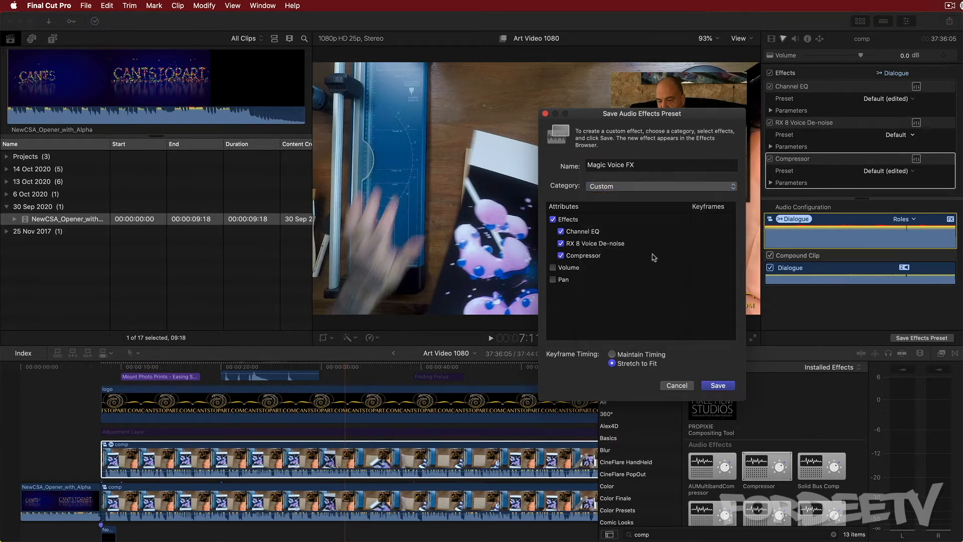
click(708, 387)
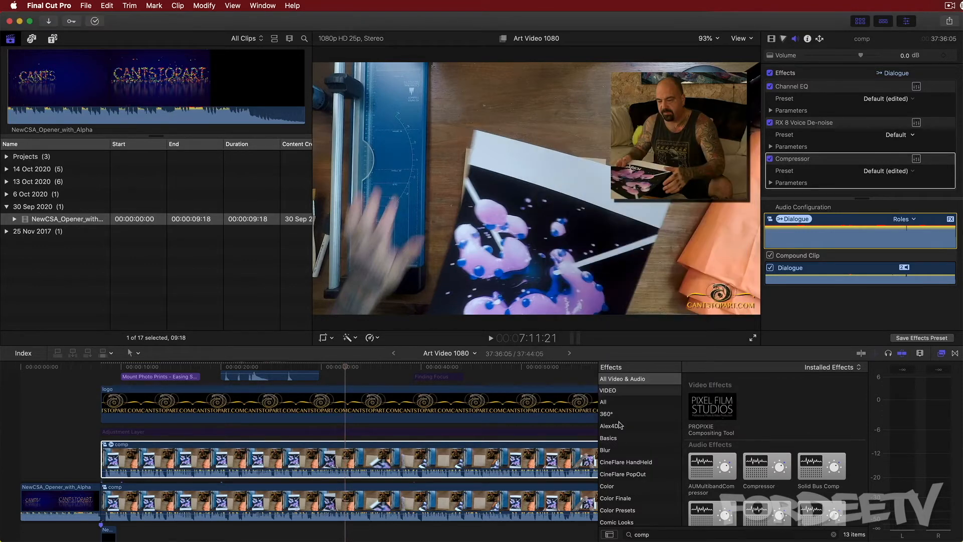
- Show the Custom category of audio effects and clear the effect search
scroll(621, 423, down, 10)
scroll(620, 423, up, 5)
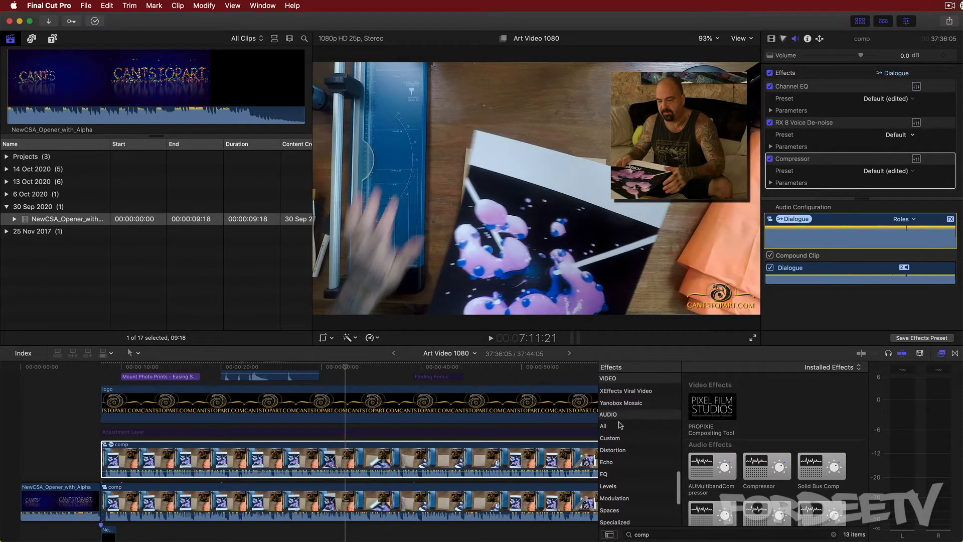
click(612, 444)
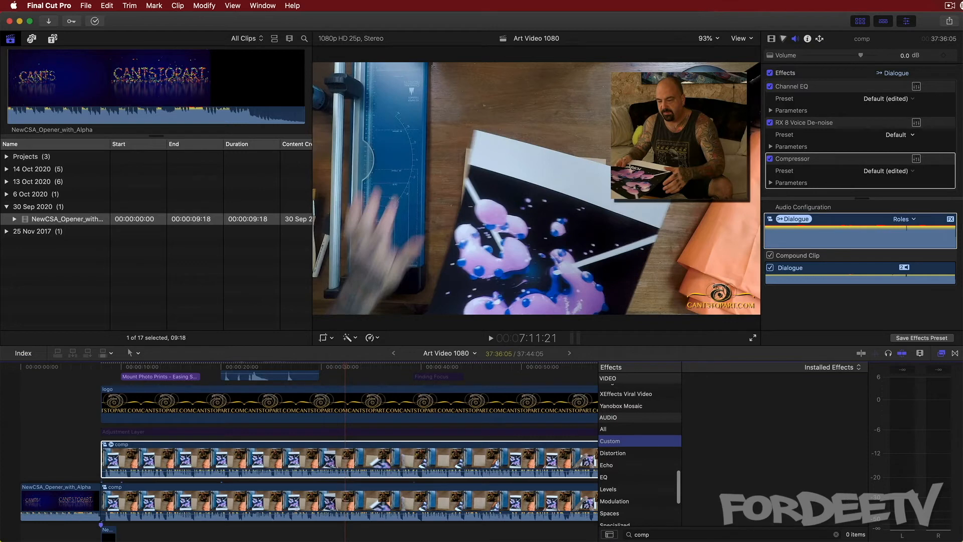
click(654, 534)
key(Escape)
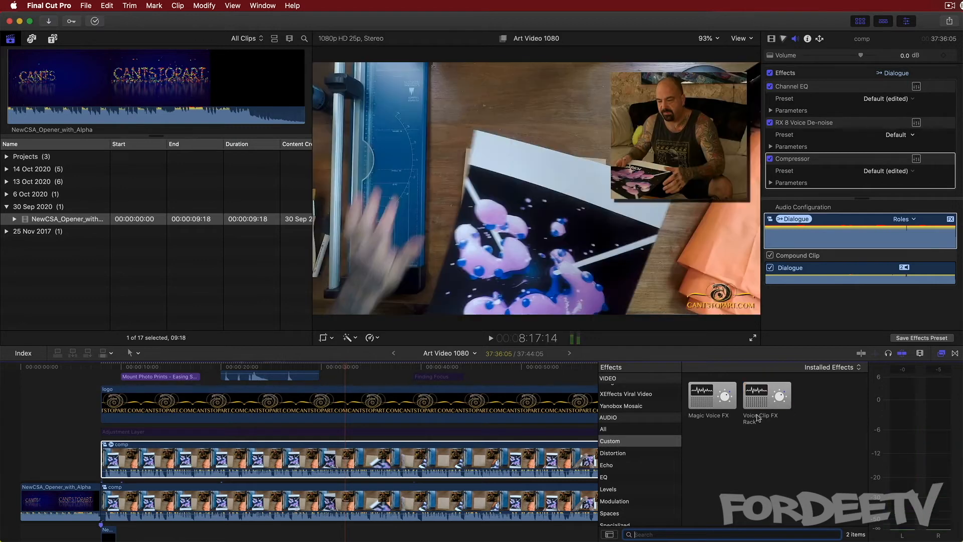
- Remove the Channel EQ, RX 8 Voice De-noise and Compressor effects from the upper comp clip
click(451, 463)
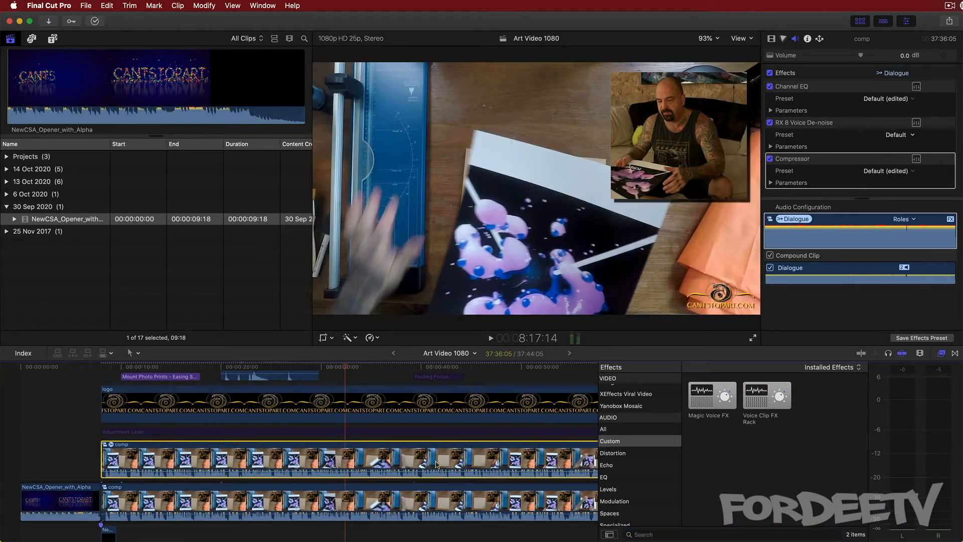
scroll(798, 85, up, 5)
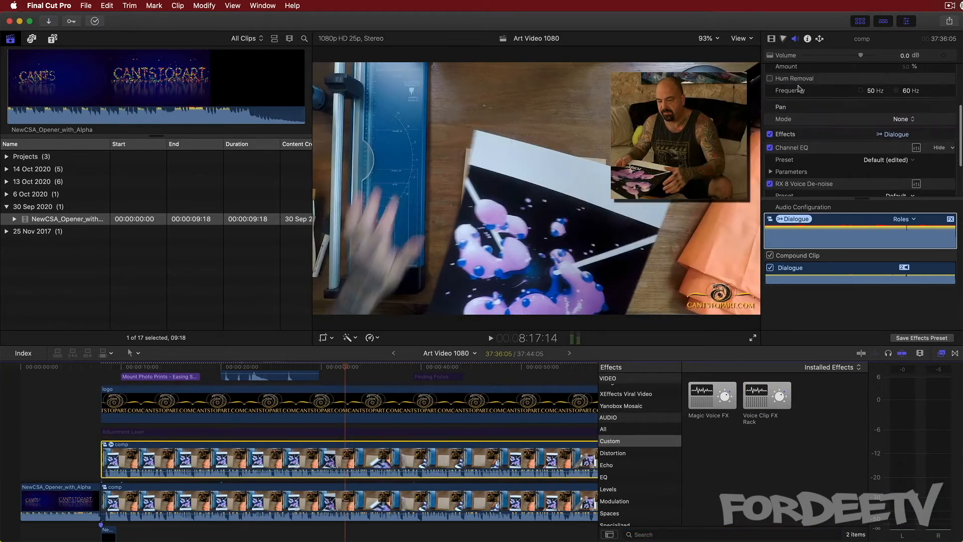
click(797, 160)
scroll(796, 162, down, 4)
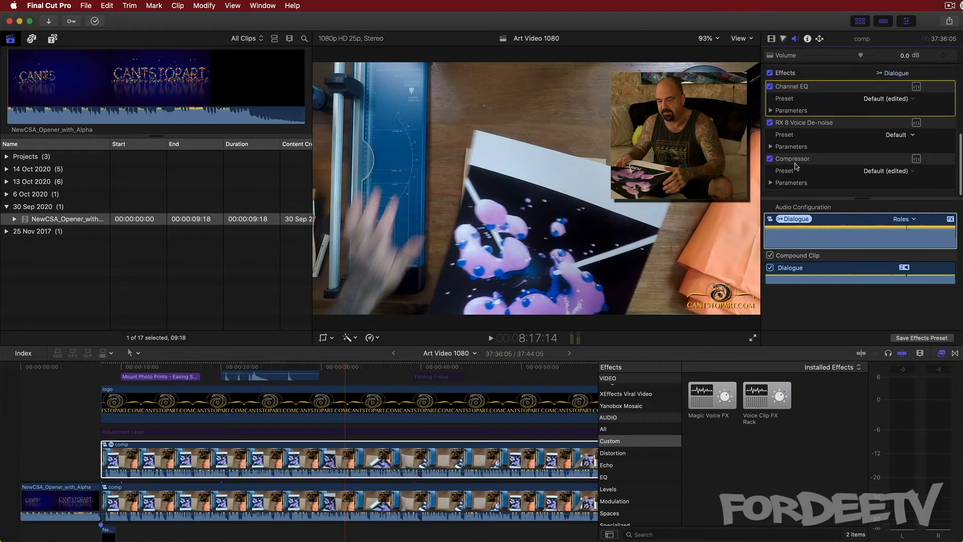
key(Delete)
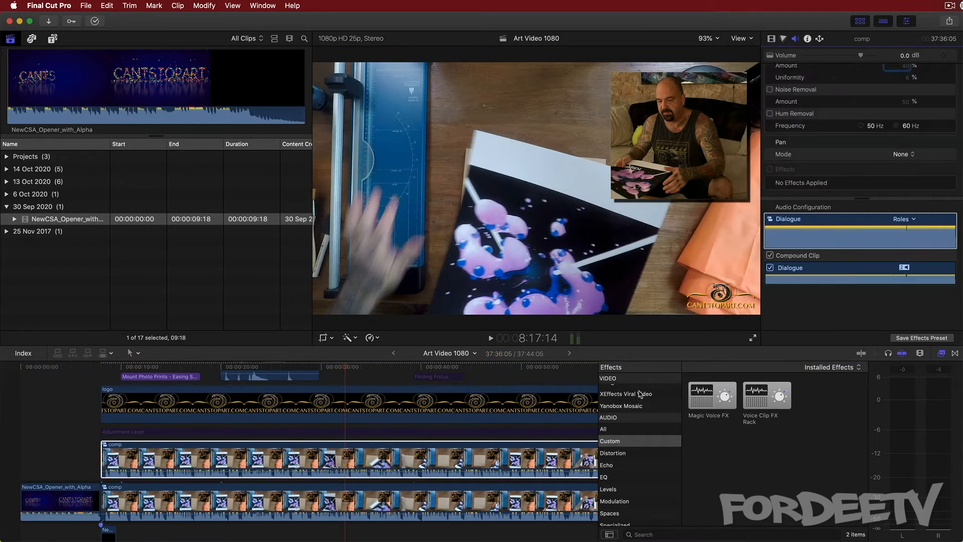
- Apply the Magic Voice FX preset to the upper comp clip and check the limiter threshold in its Compressor settings
drag(700, 385, 462, 458)
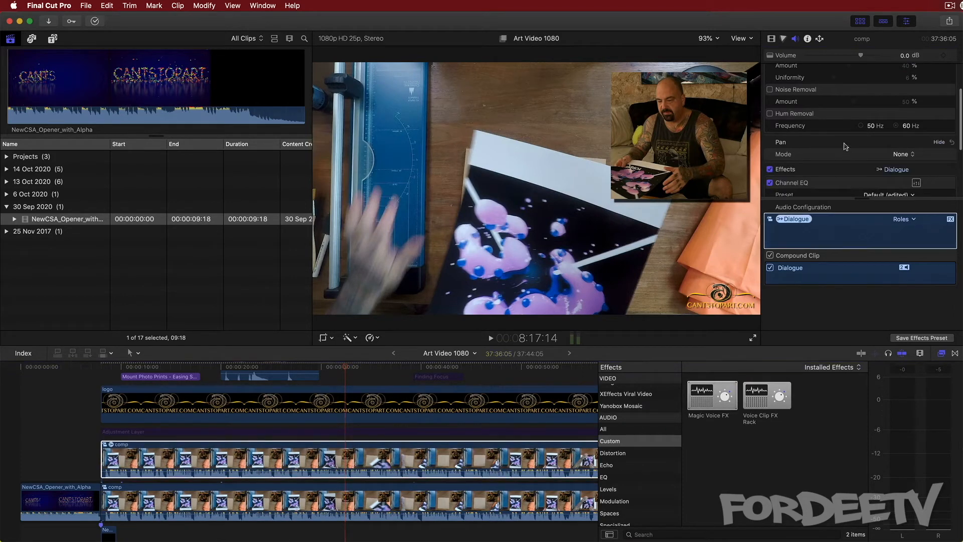
scroll(845, 146, down, 2)
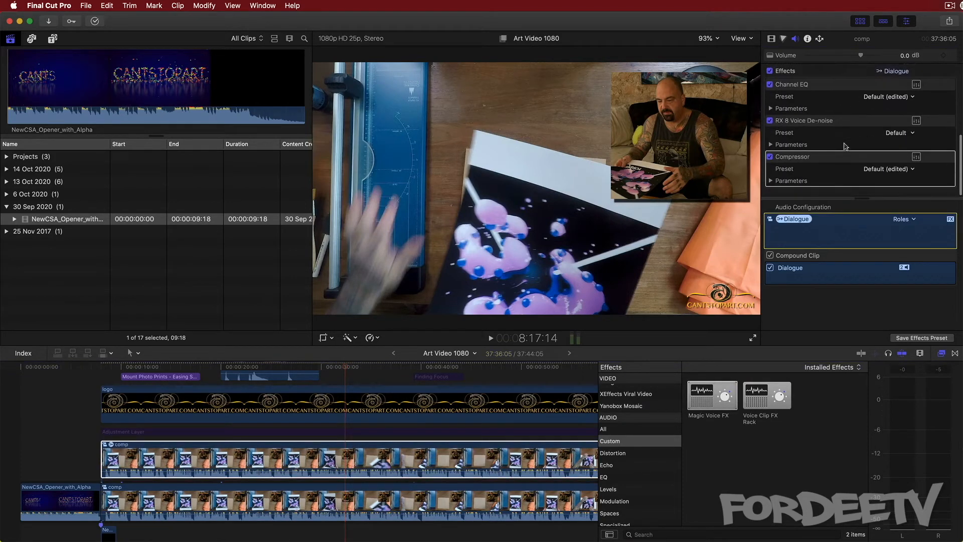
click(917, 159)
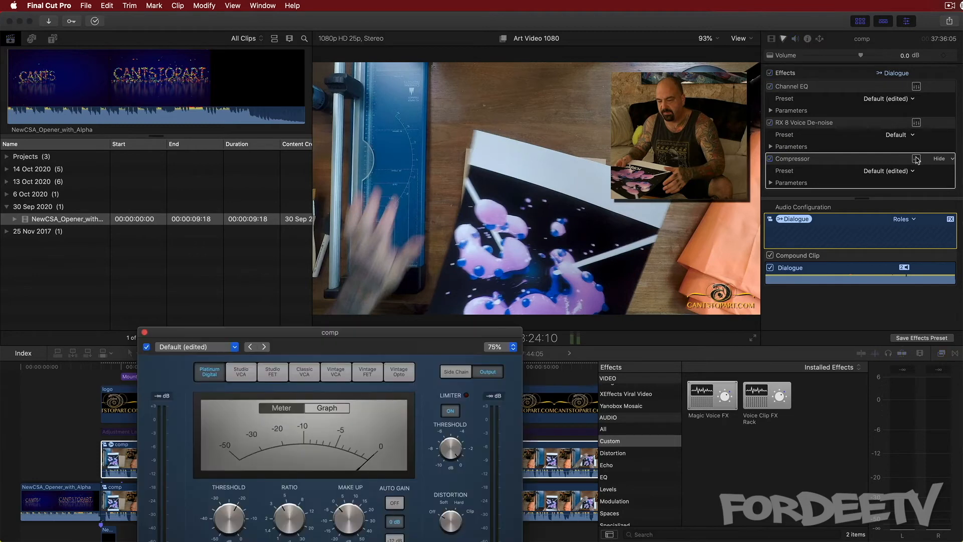
drag(226, 336, 259, 121)
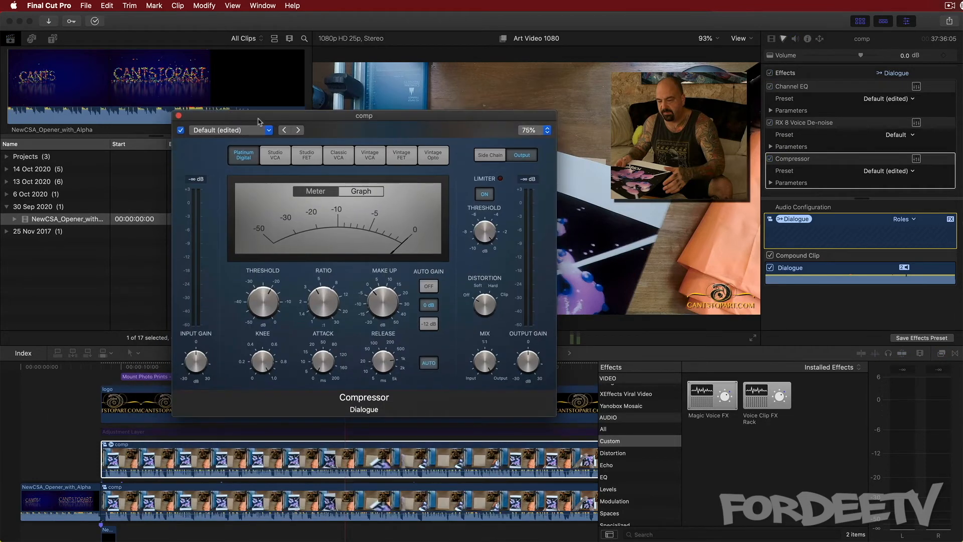
mouse_move(318, 269)
mouse_move(470, 211)
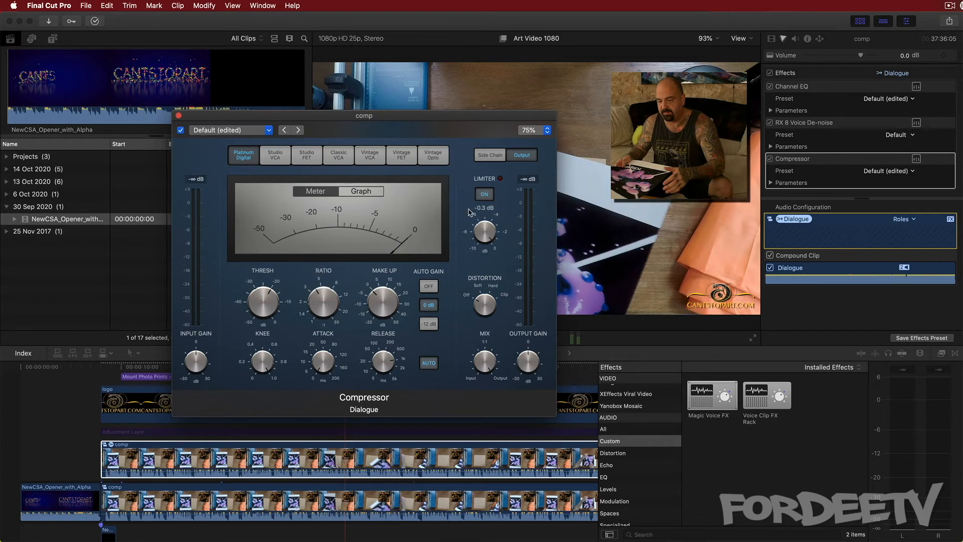
click(179, 116)
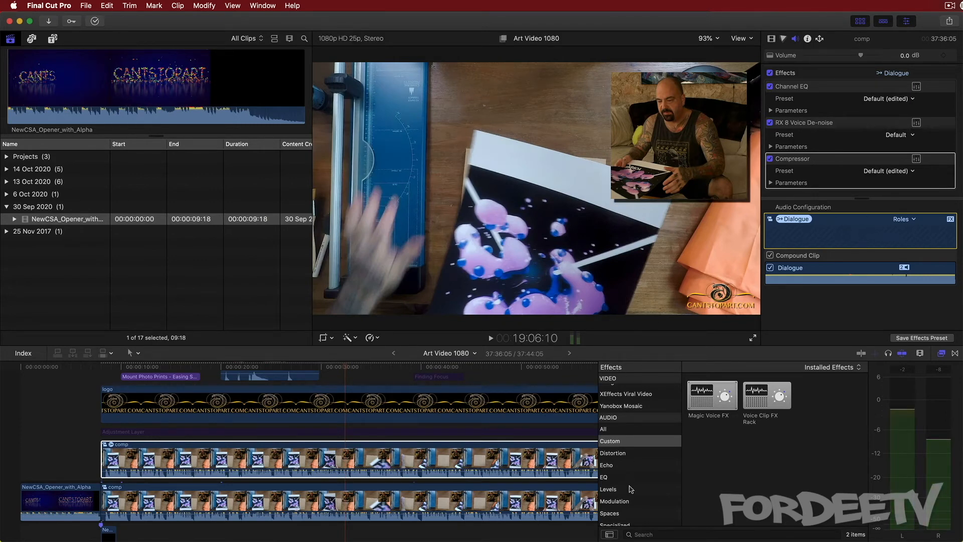
- Clear all three audio effects that the Magic Voice FX preset added to the upper comp clip
click(803, 87)
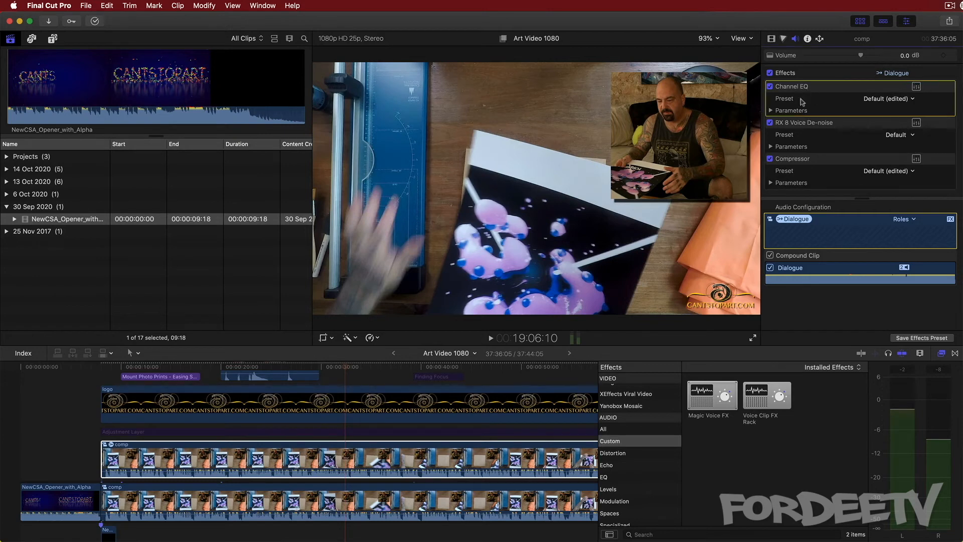
shift+click(800, 161)
key(Delete)
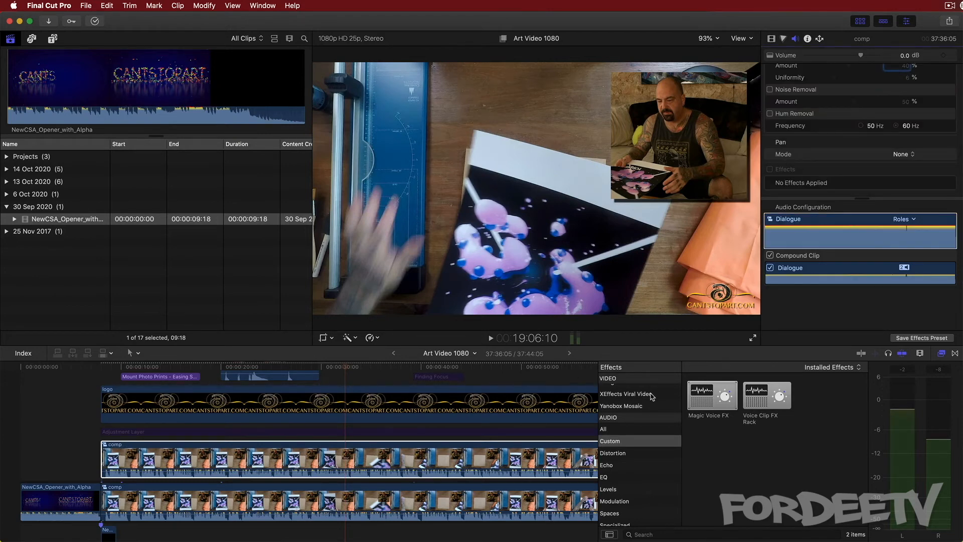
- Add the Color Board and 50s TV video effects to the upper comp clip
scroll(647, 401, up, 10)
click(617, 380)
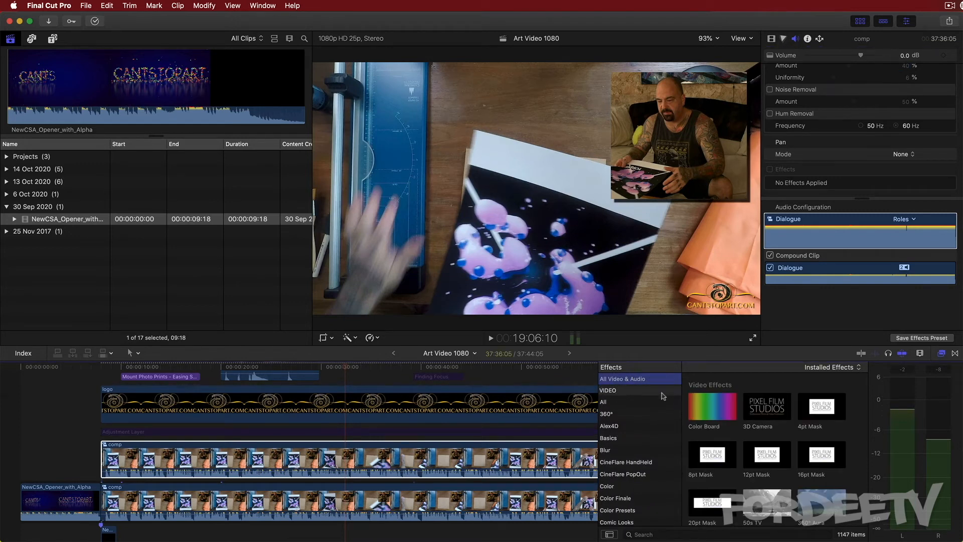
drag(711, 408, 465, 461)
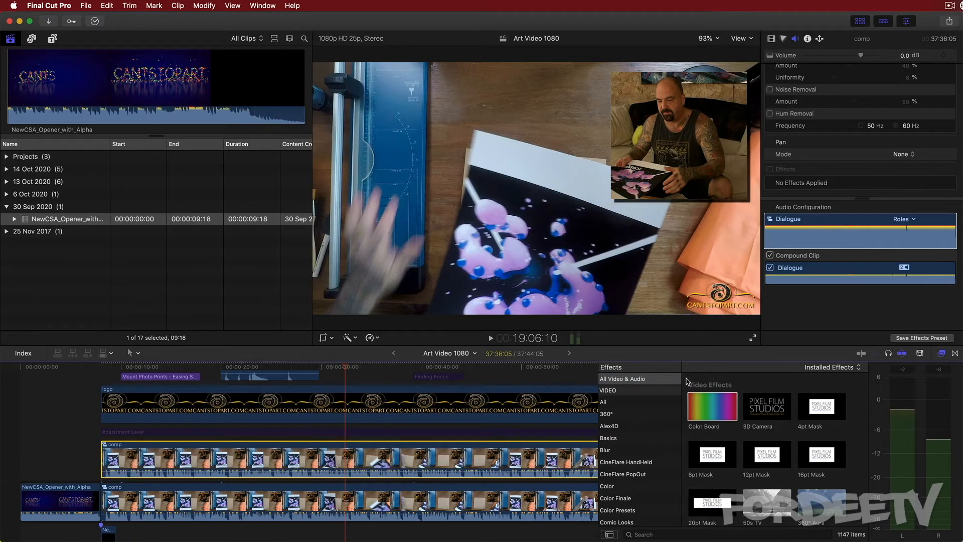
scroll(779, 476, down, 3)
drag(767, 437, 496, 463)
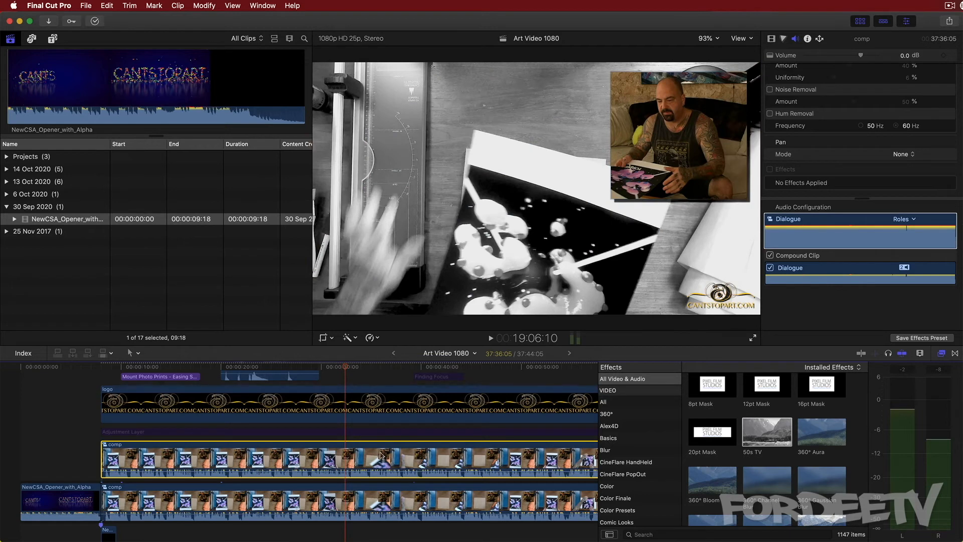
- Save only the comp clip's Color Board 2 and 50s TV effects as video effects preset "Youtube Example" in the Color category
click(86, 5)
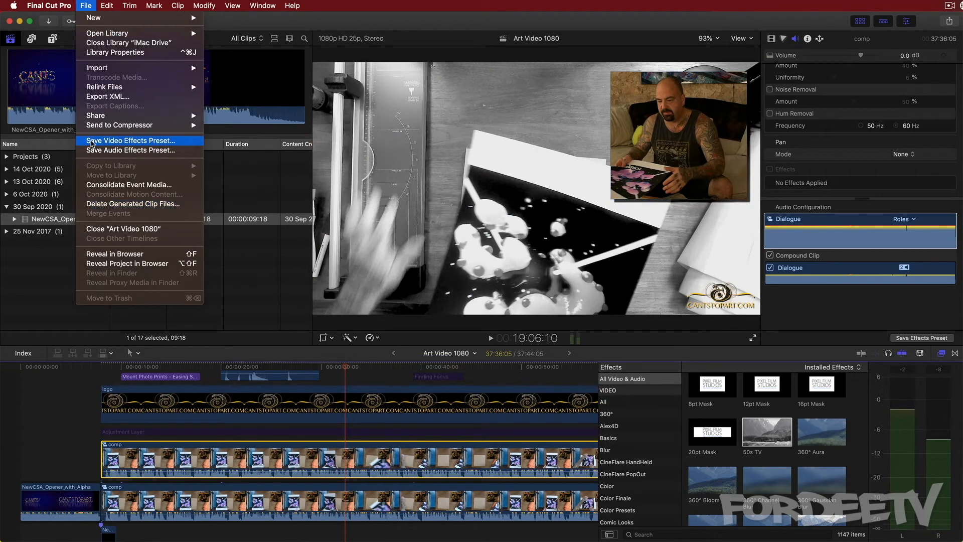
click(91, 142)
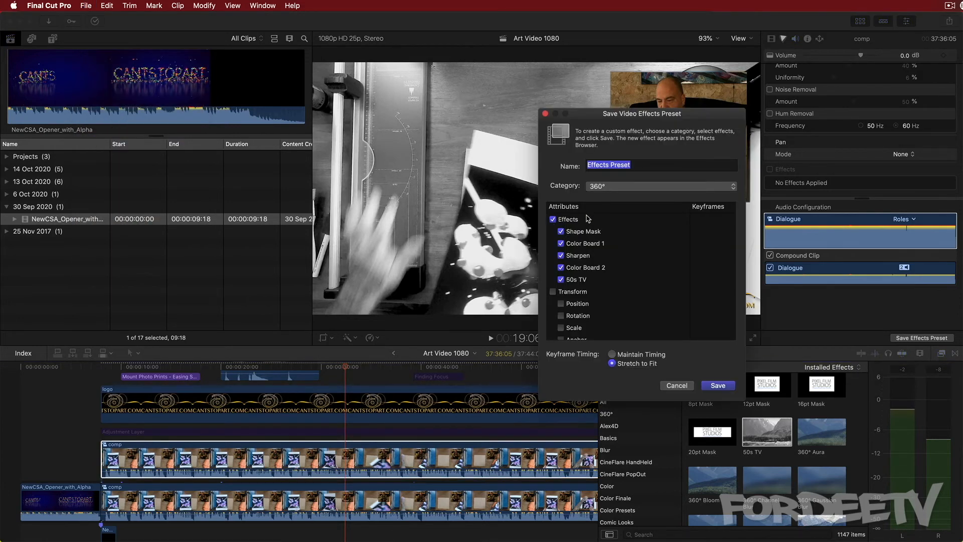
click(561, 232)
click(561, 244)
click(561, 255)
text(Youtube Example)
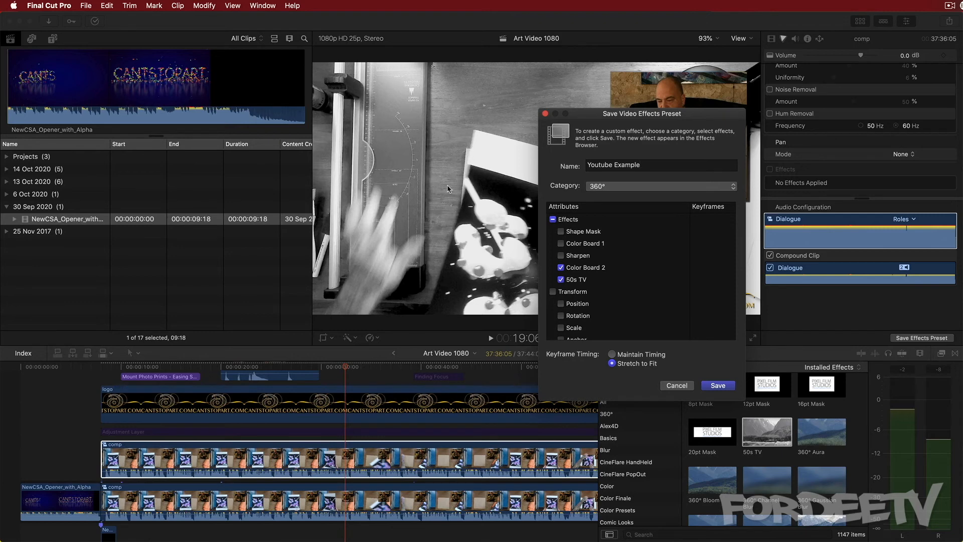
click(604, 186)
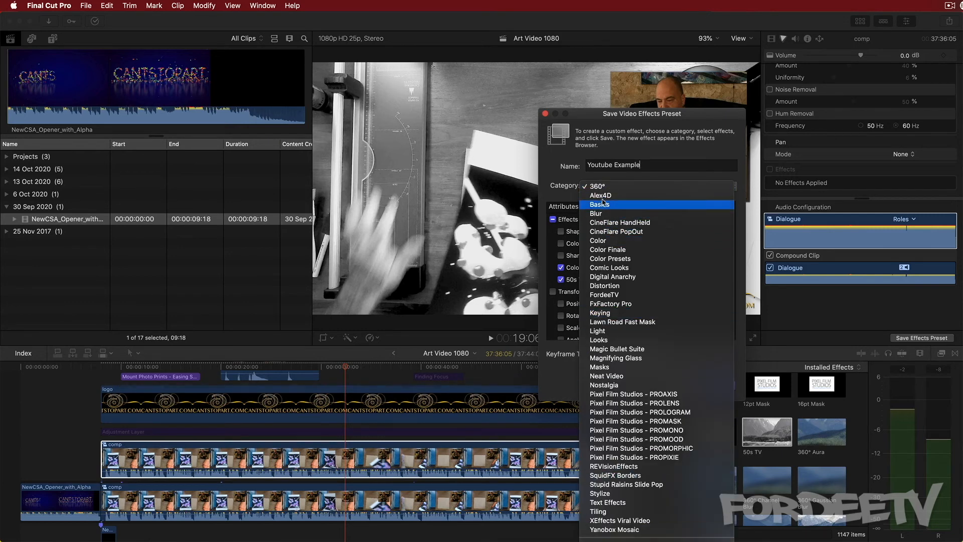
click(602, 242)
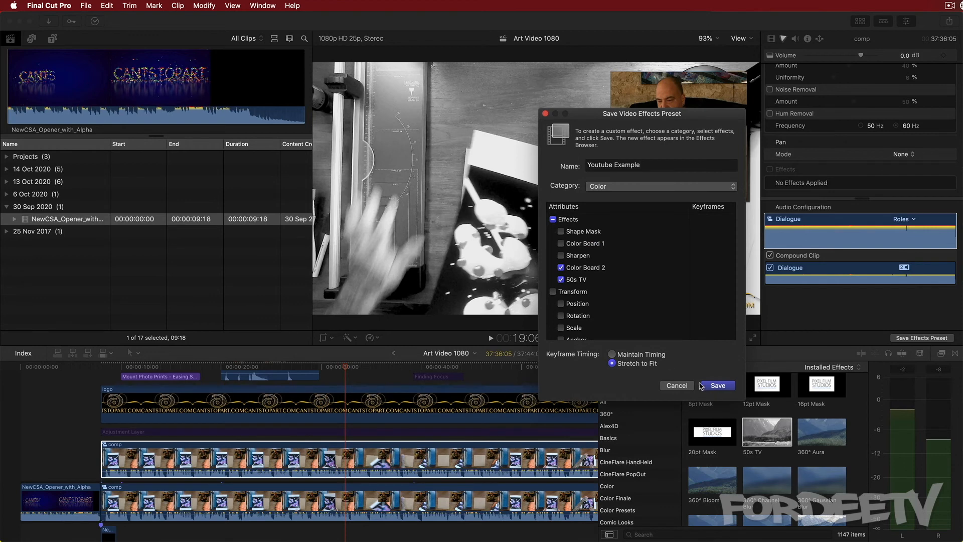
key(Return)
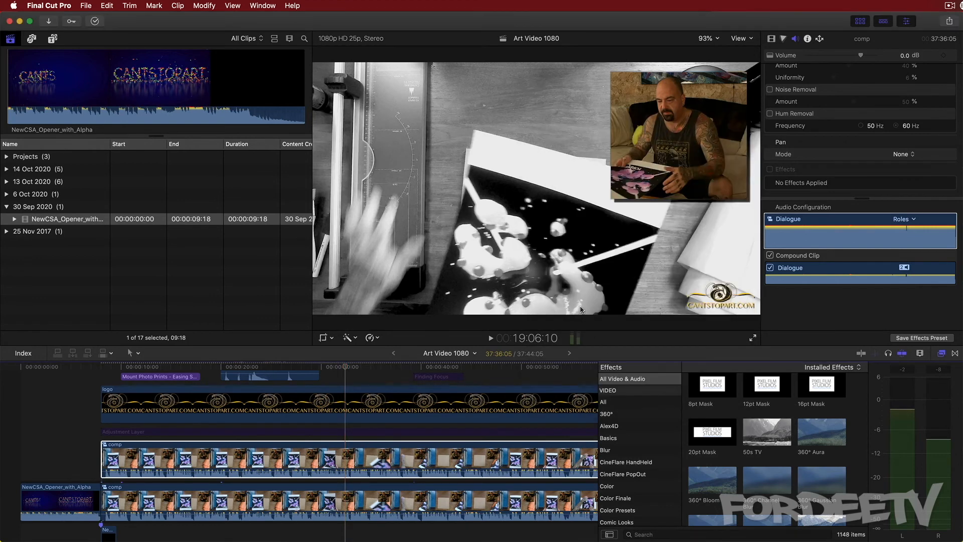
- Show the Color category of video effects and reveal the Youtube Example preset's file in Finder
click(613, 487)
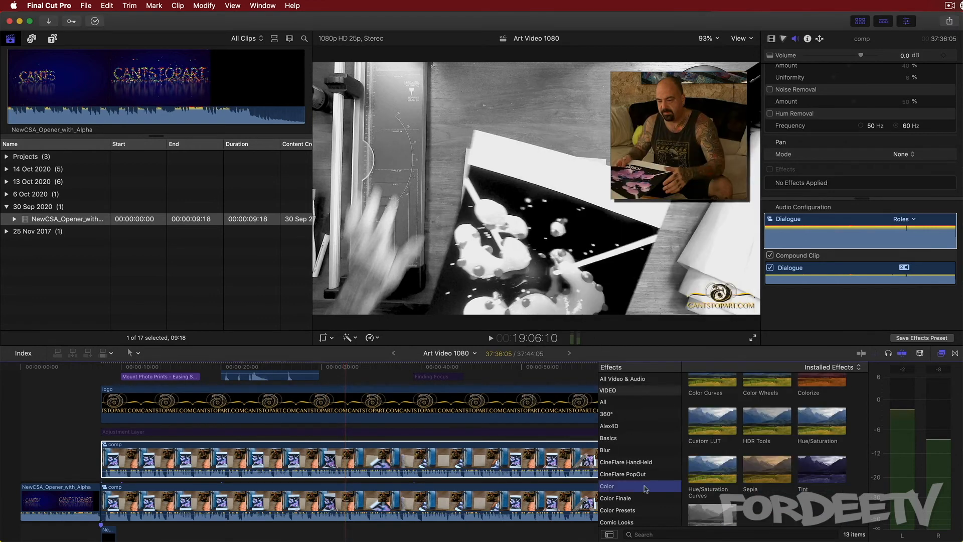
scroll(718, 472, down, 3)
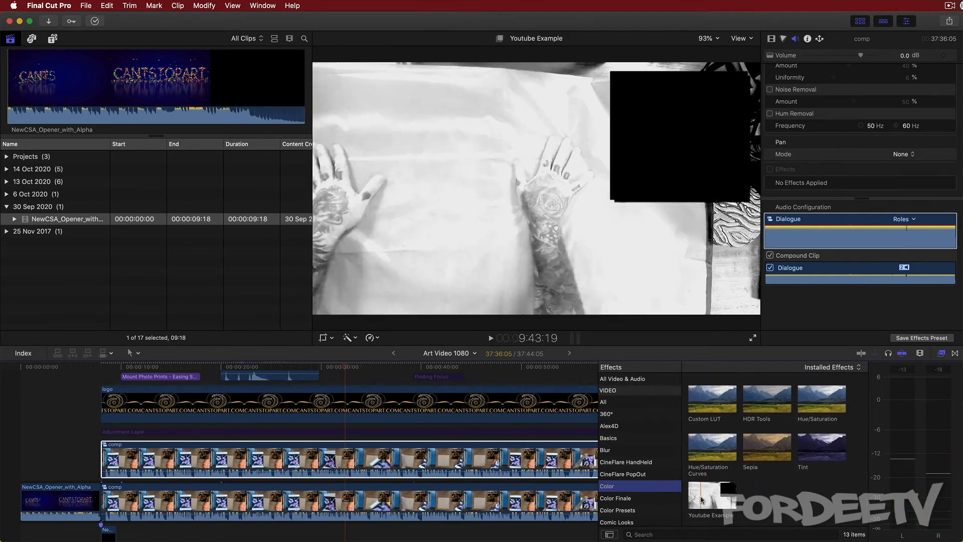
right_click(700, 499)
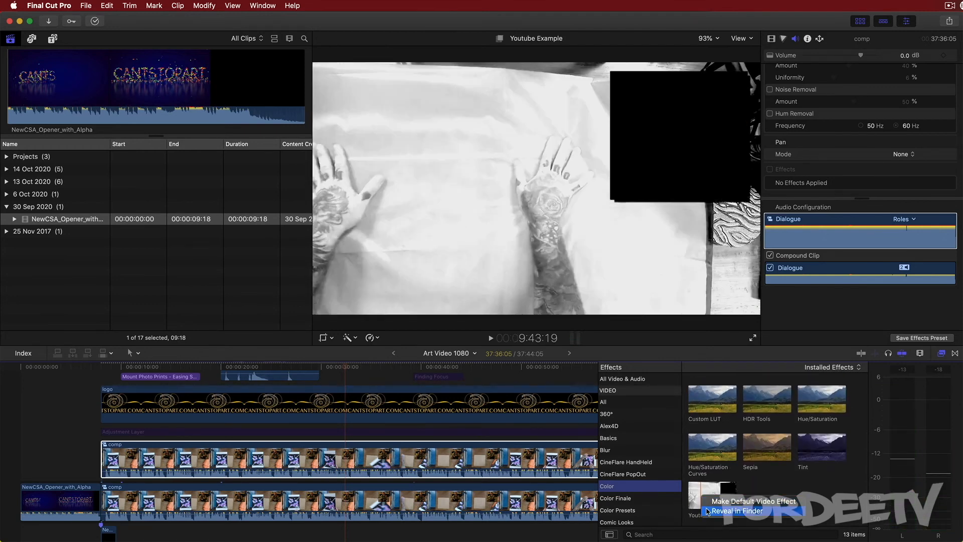
click(707, 511)
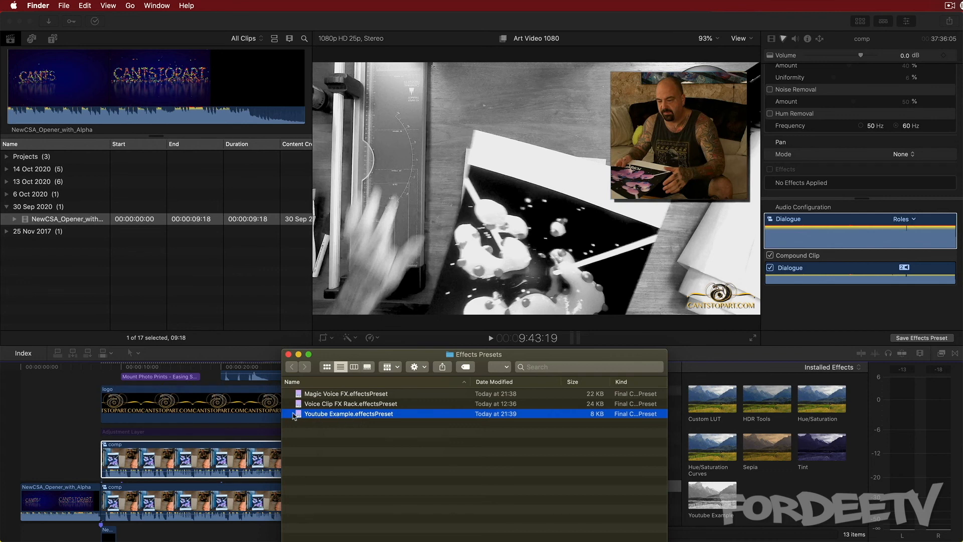
- Delete the Youtube Example and Magic Voice FX preset files from the Effects Presets folder
key(super+BackSpace)
click(328, 395)
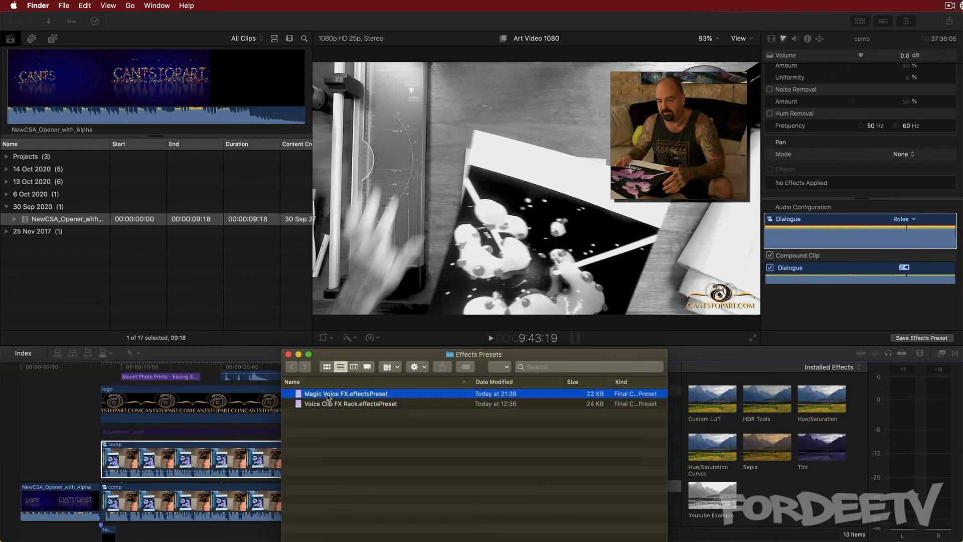
key(super+BackSpace)
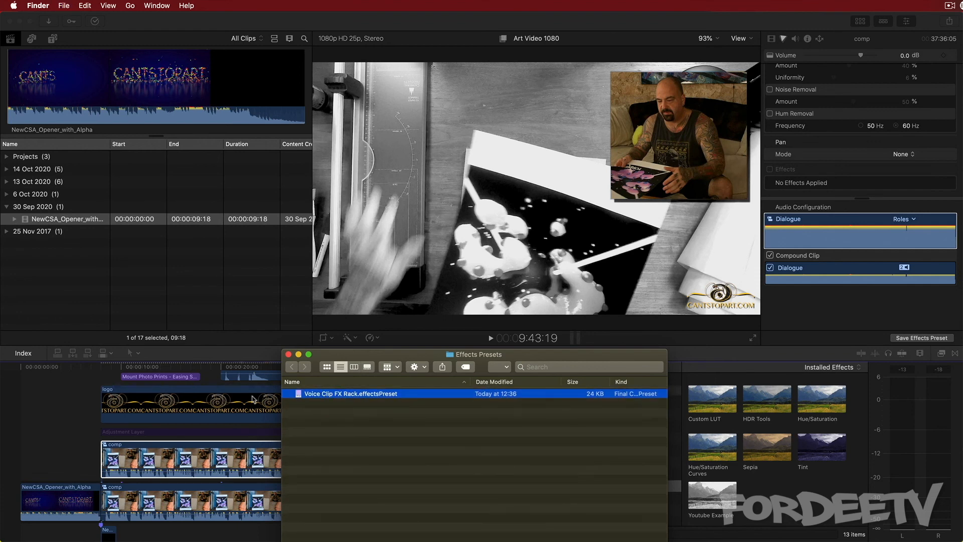